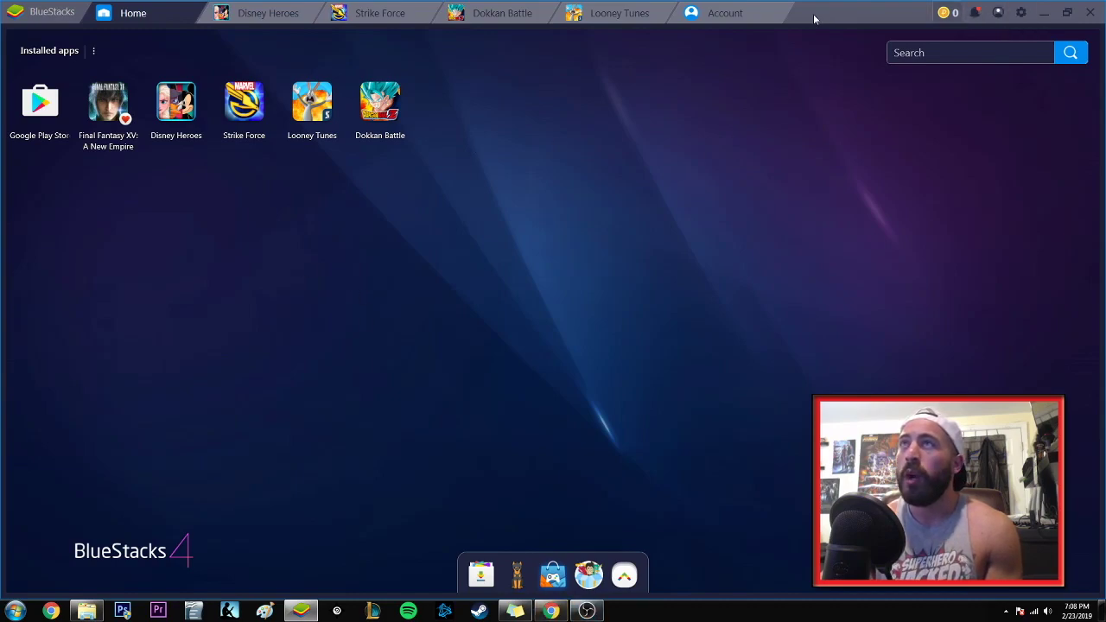
# - Look over the BlueStacks account overview, then return to the installed apps screen
pyautogui.click(707, 19)
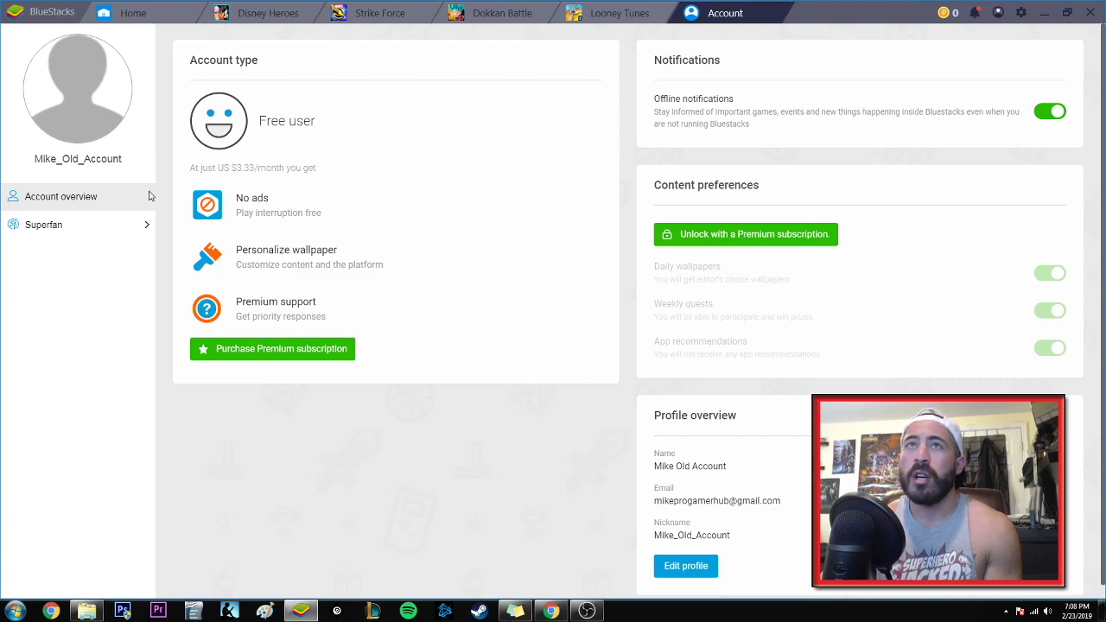
pyautogui.doubleClick(710, 500)
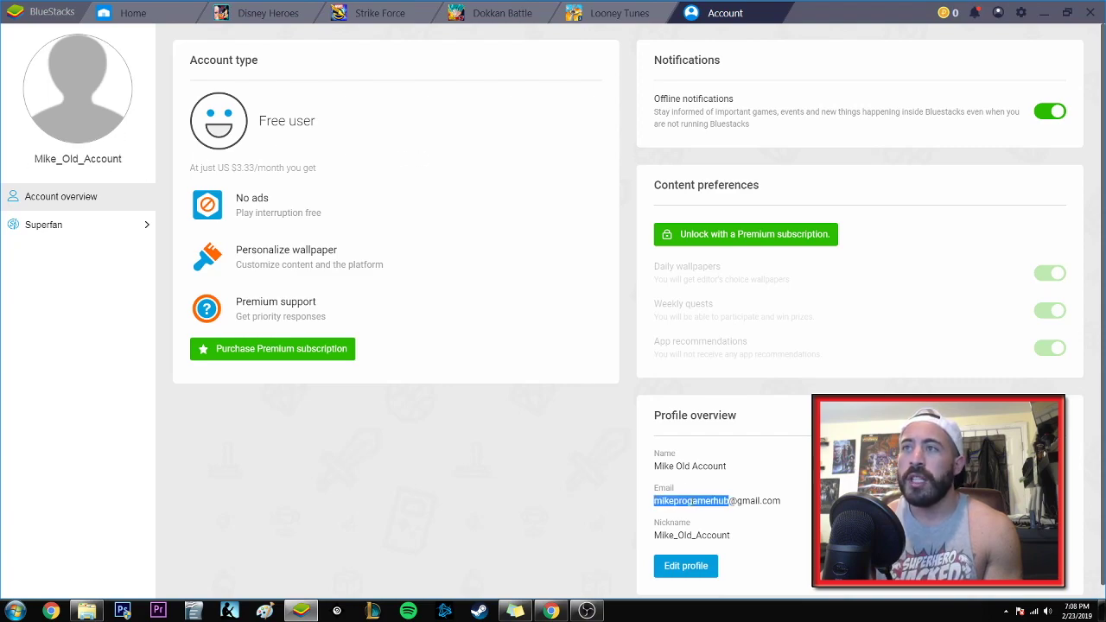
pyautogui.click(709, 501)
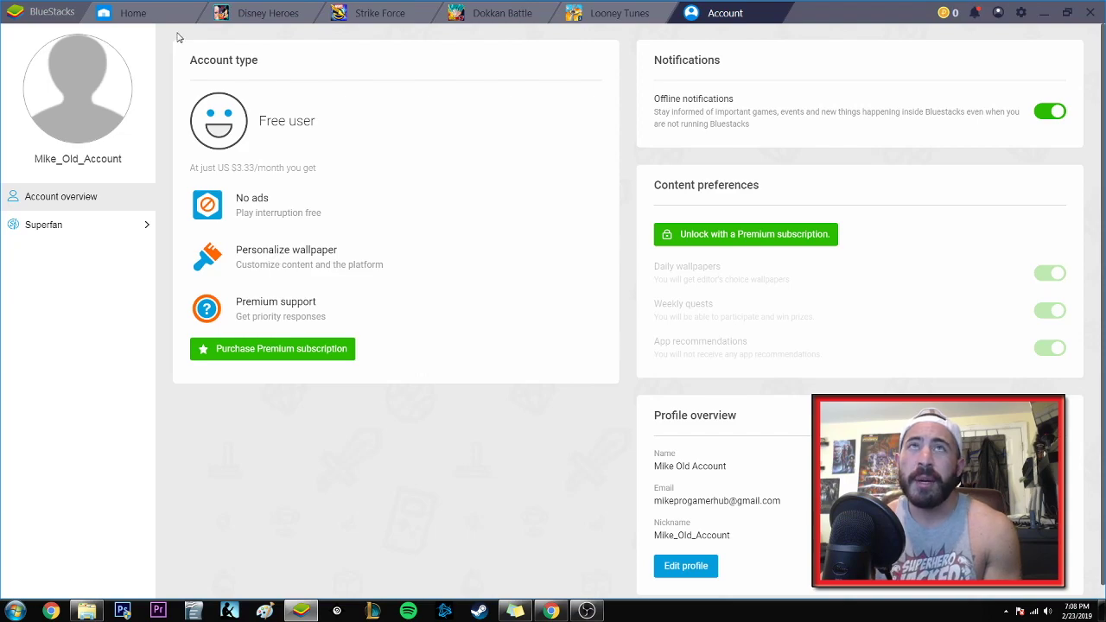
pyautogui.click(131, 13)
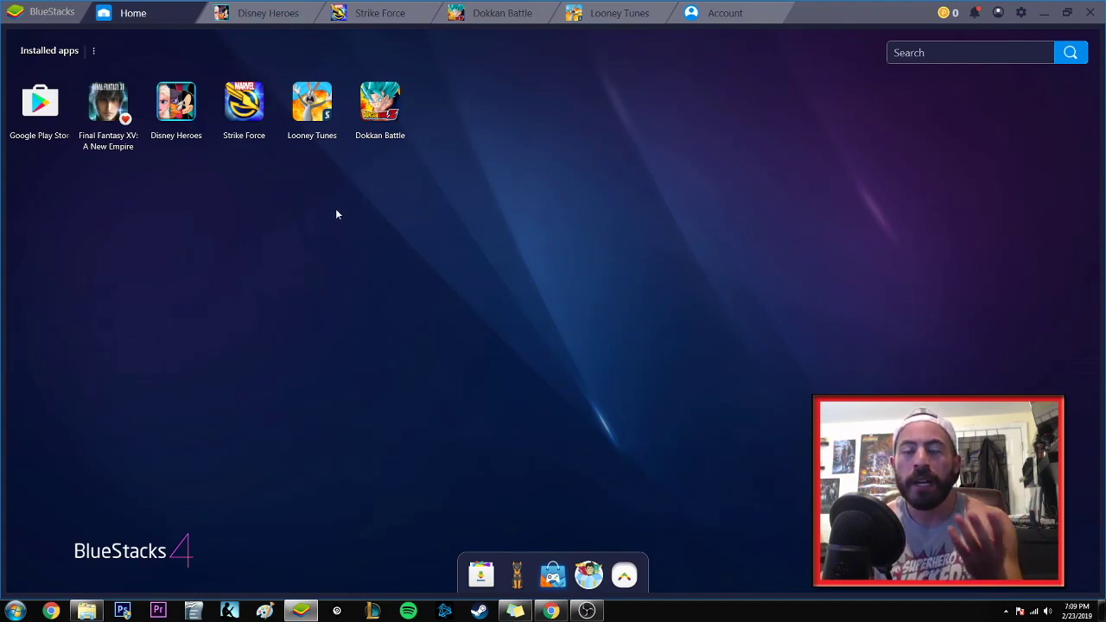
# - In Disney Heroes, dismiss the bundle offer and open the profile's linked Accounts list
pyautogui.click(267, 12)
pyautogui.click(760, 425)
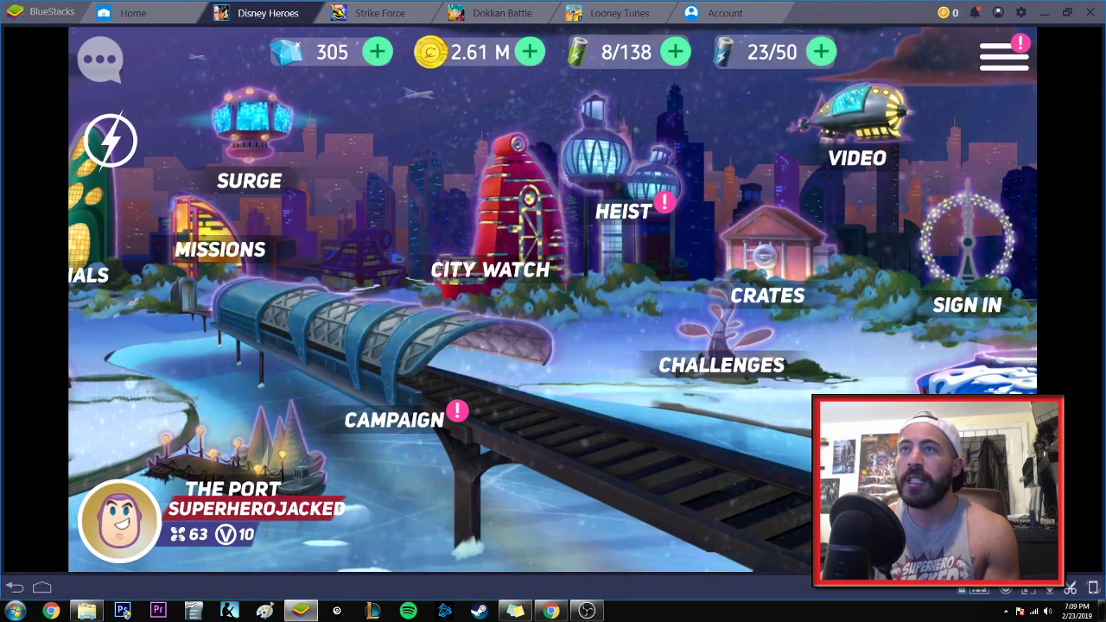
pyautogui.click(128, 521)
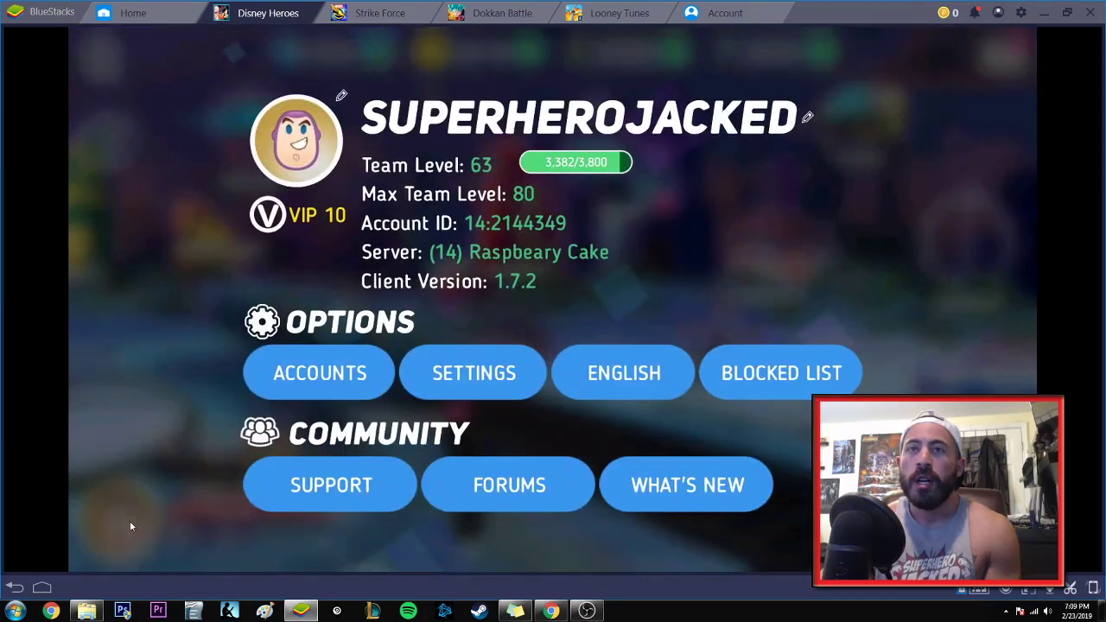
pyautogui.click(335, 391)
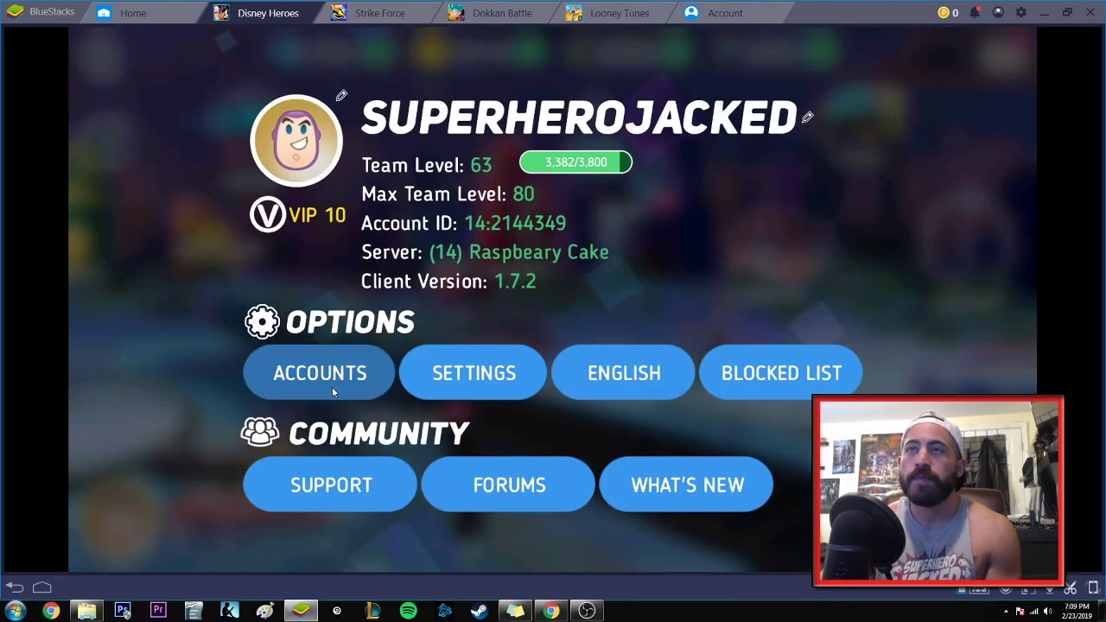
# - Scroll through the linked accounts list, then close it to return to the profile
pyautogui.scroll(-5, 464, 408)
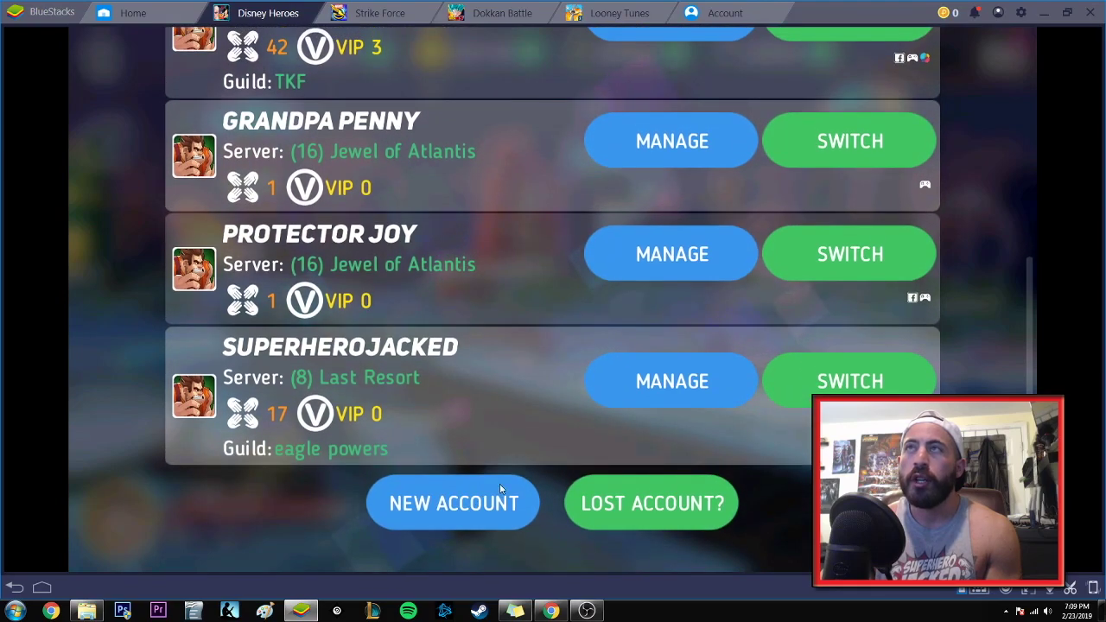
pyautogui.scroll(5, 511, 390)
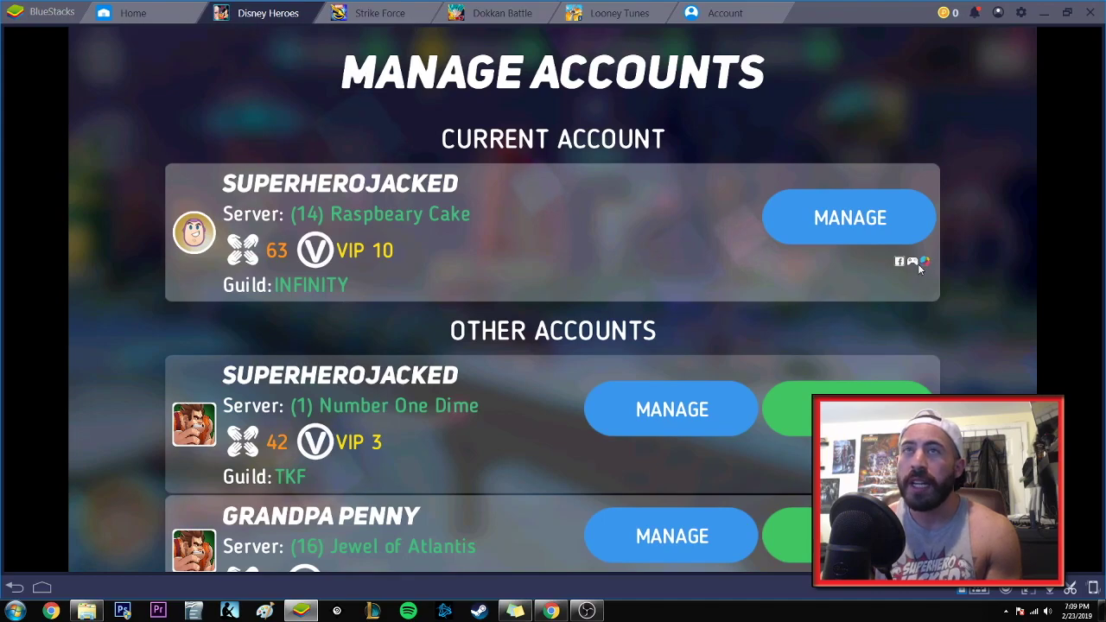
pyautogui.moveTo(511, 337); pyautogui.dragTo(520, 400)
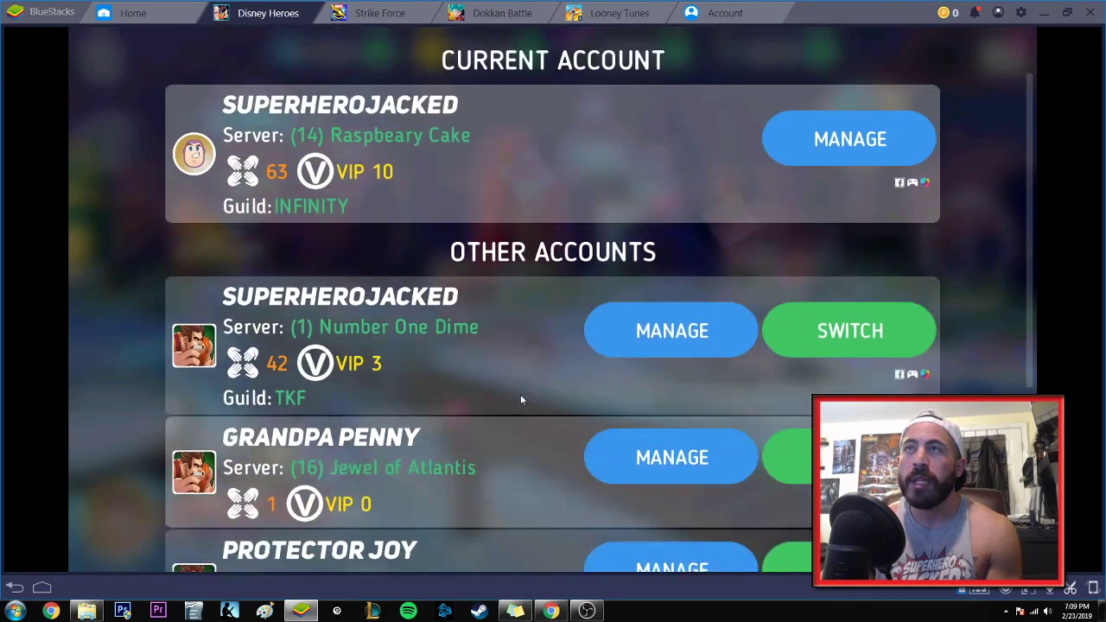
pyautogui.scroll(-2, 532, 345)
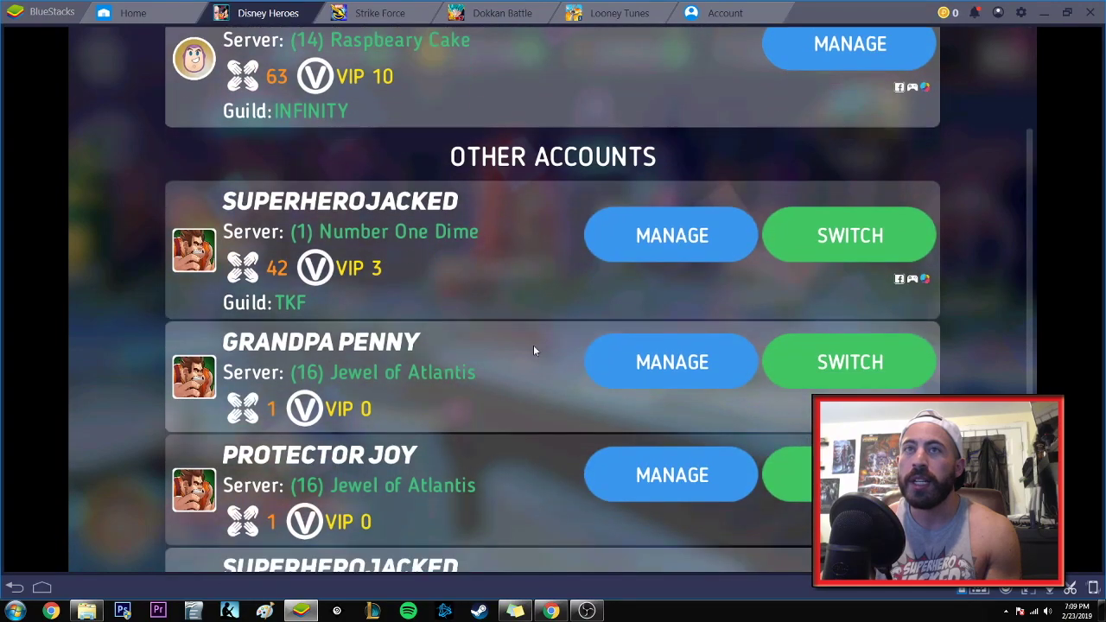
pyautogui.scroll(2, 534, 345)
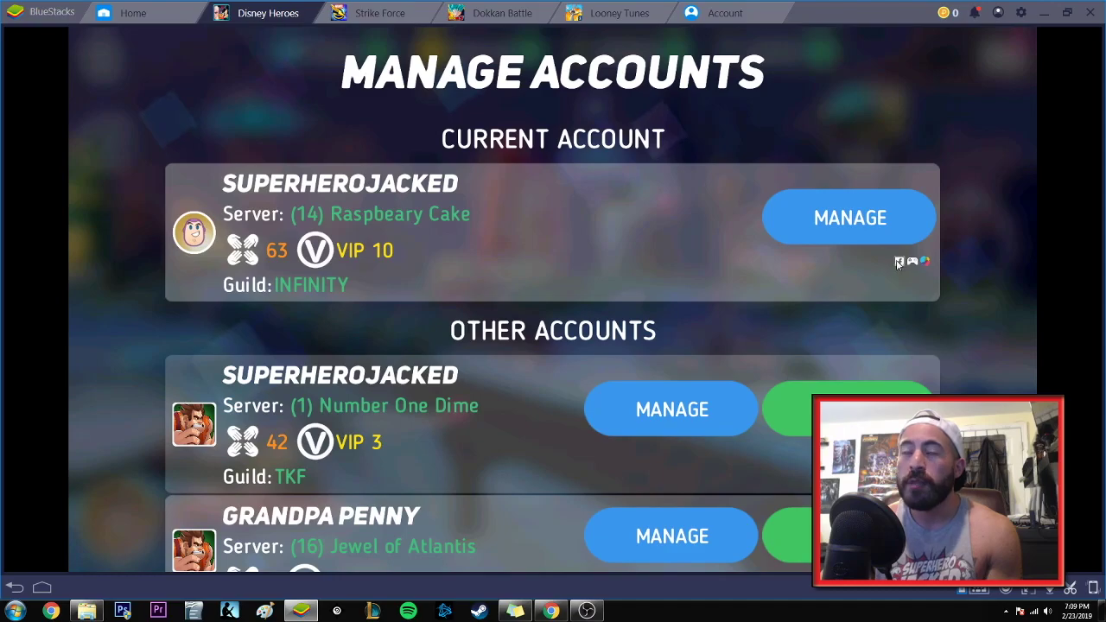
pyautogui.press('Escape')
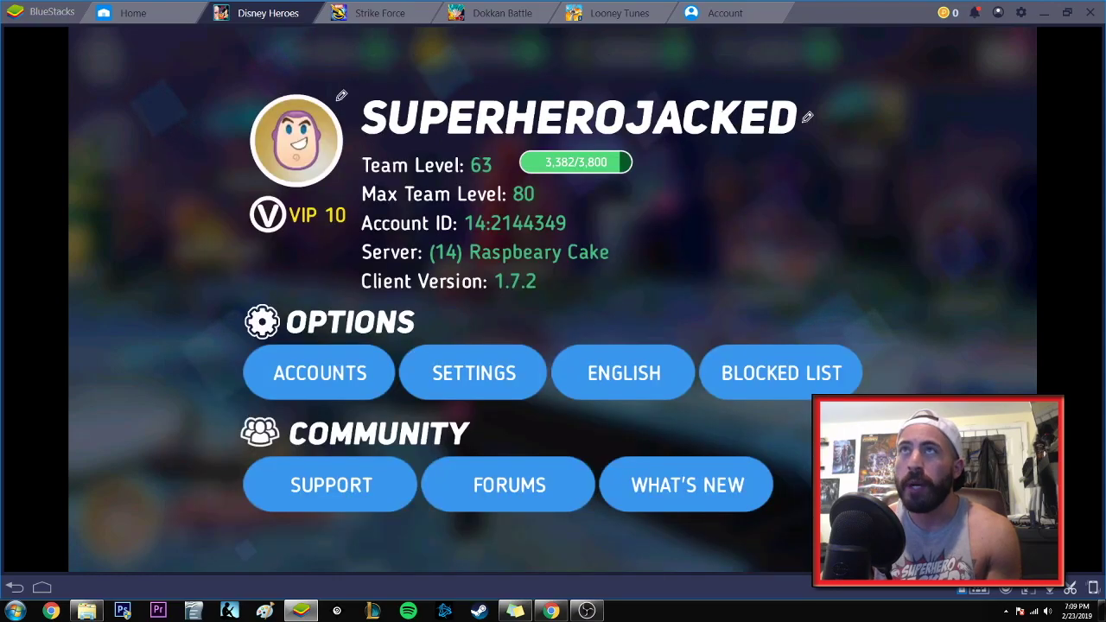
# - Switch to Strike Force, clearing the Super Pack offer, day 2 login reward and raid results
pyautogui.click(380, 12)
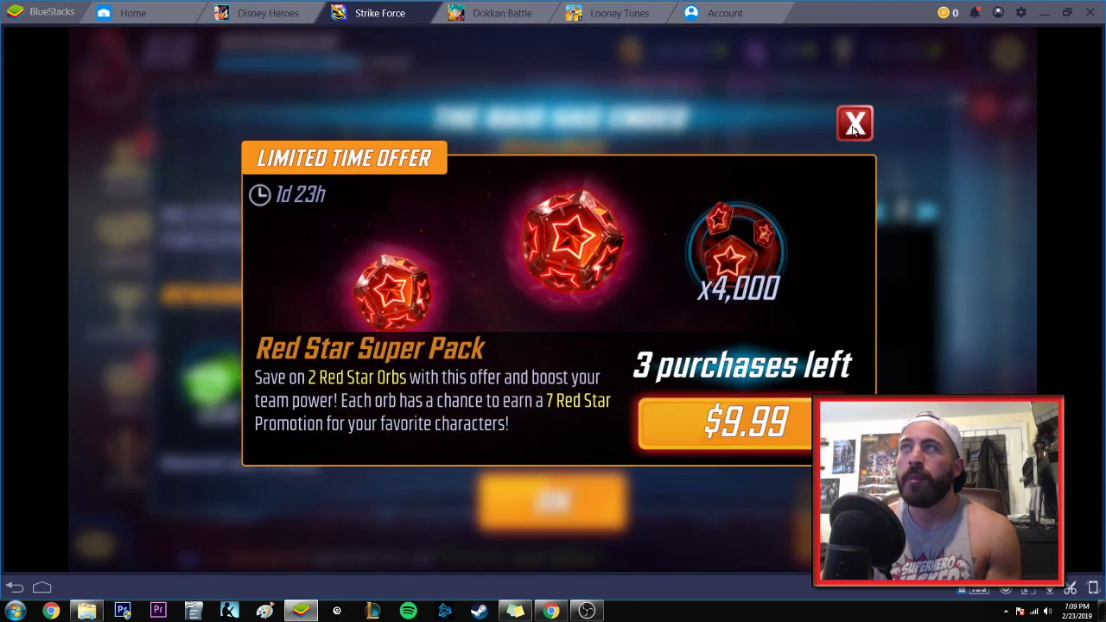
pyautogui.click(854, 125)
pyautogui.click(960, 77)
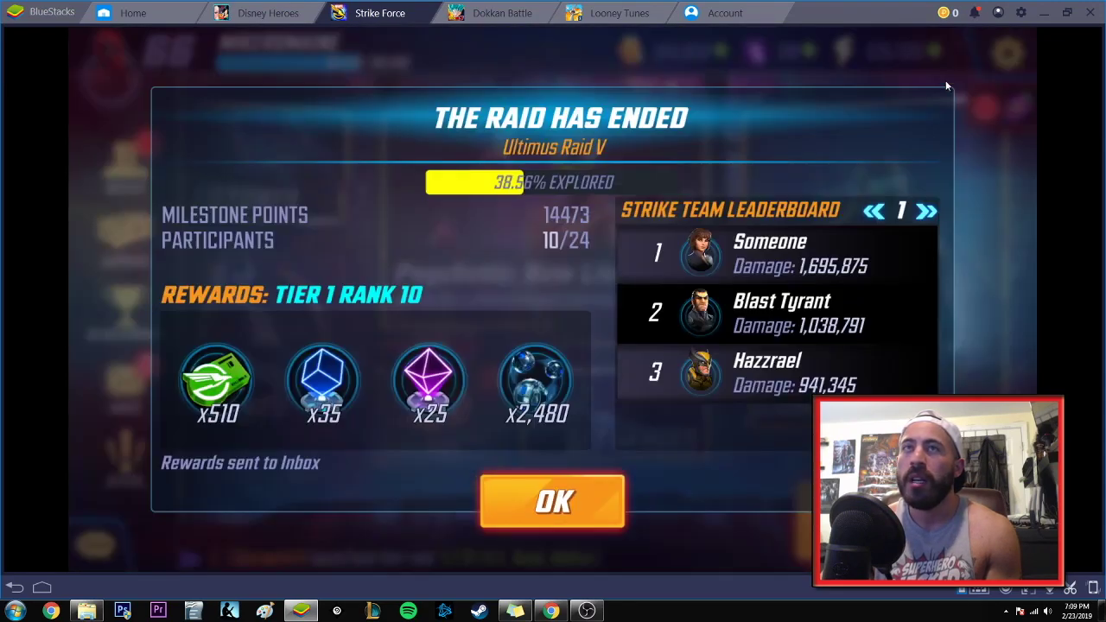
pyautogui.click(967, 79)
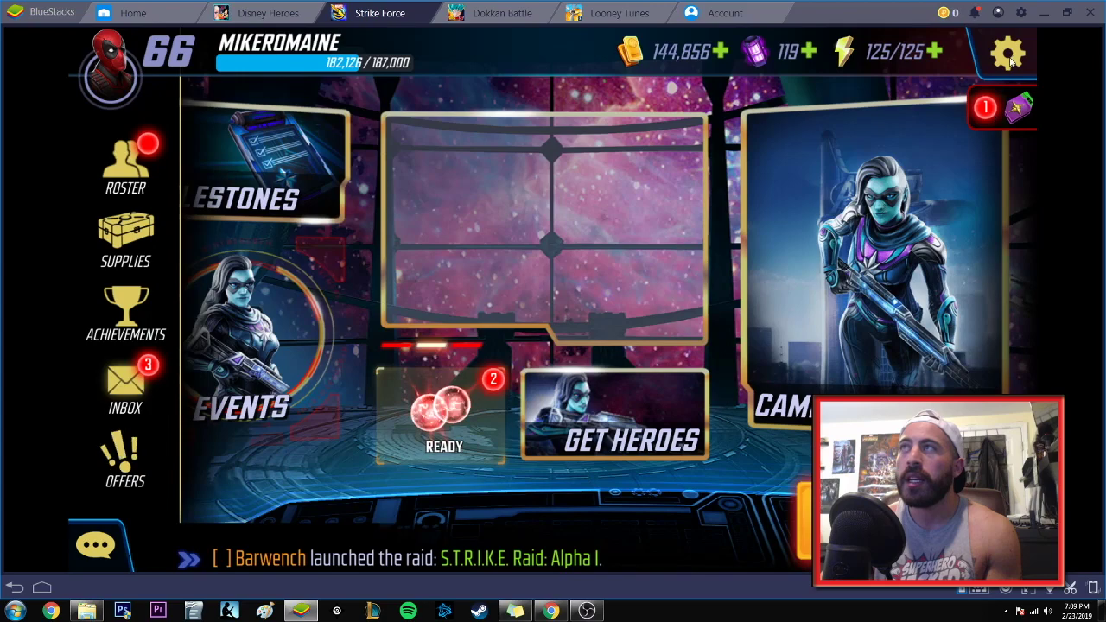
pyautogui.click(1010, 57)
pyautogui.click(852, 123)
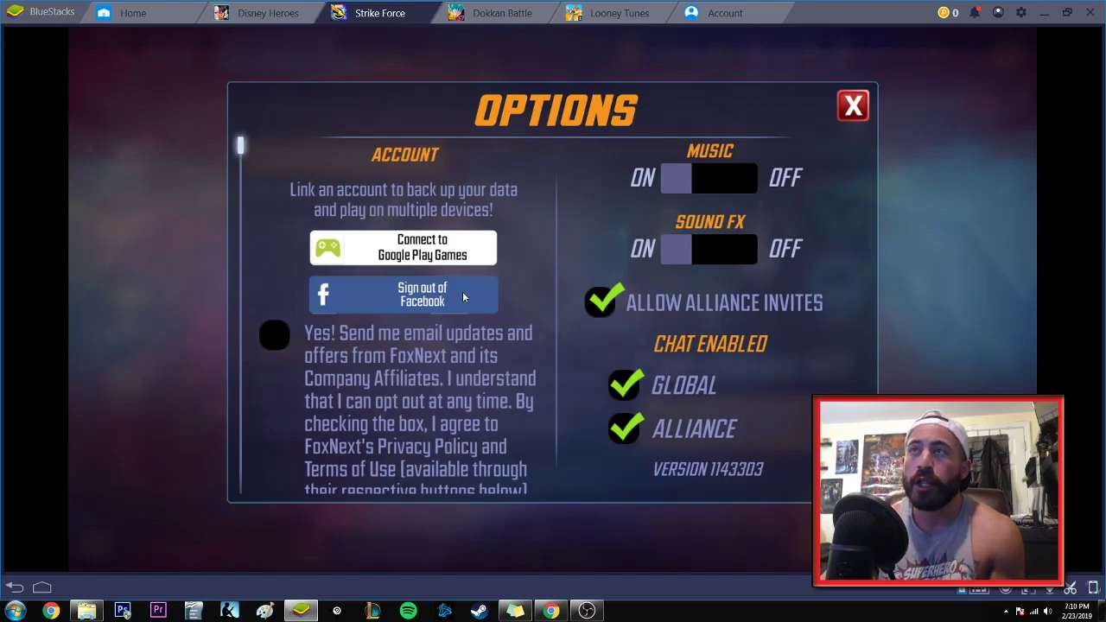
pyautogui.click(854, 107)
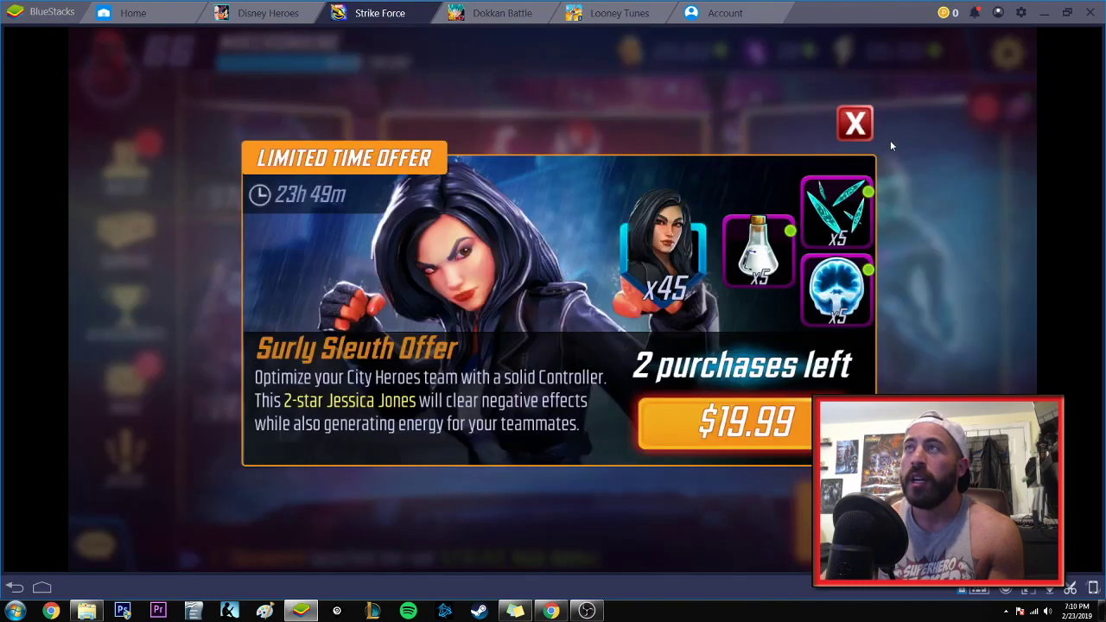
pyautogui.click(853, 121)
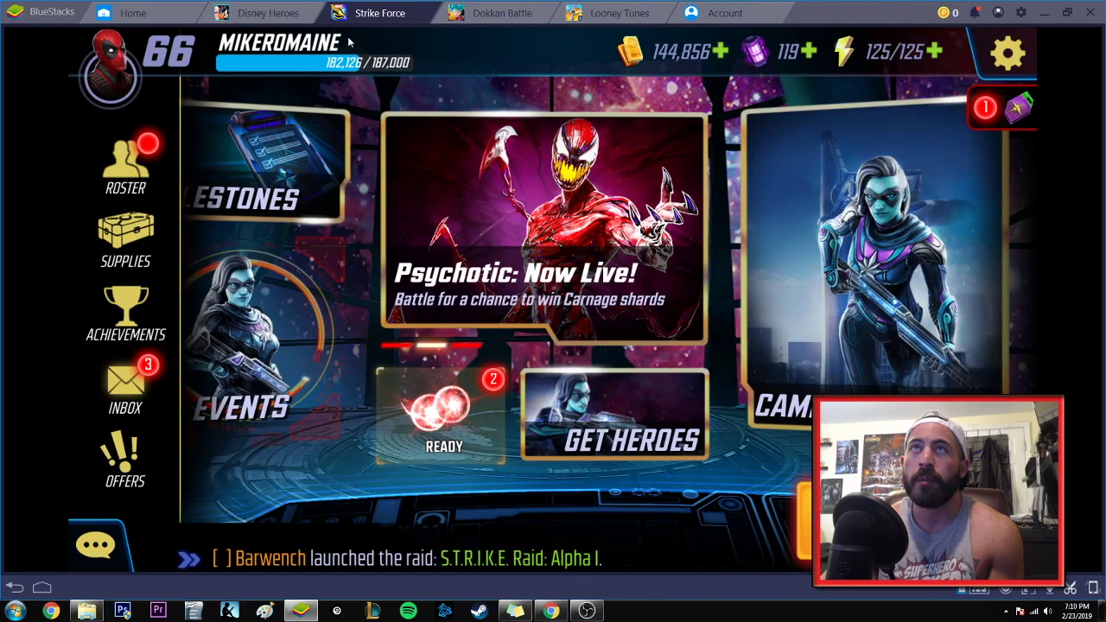
pyautogui.click(620, 12)
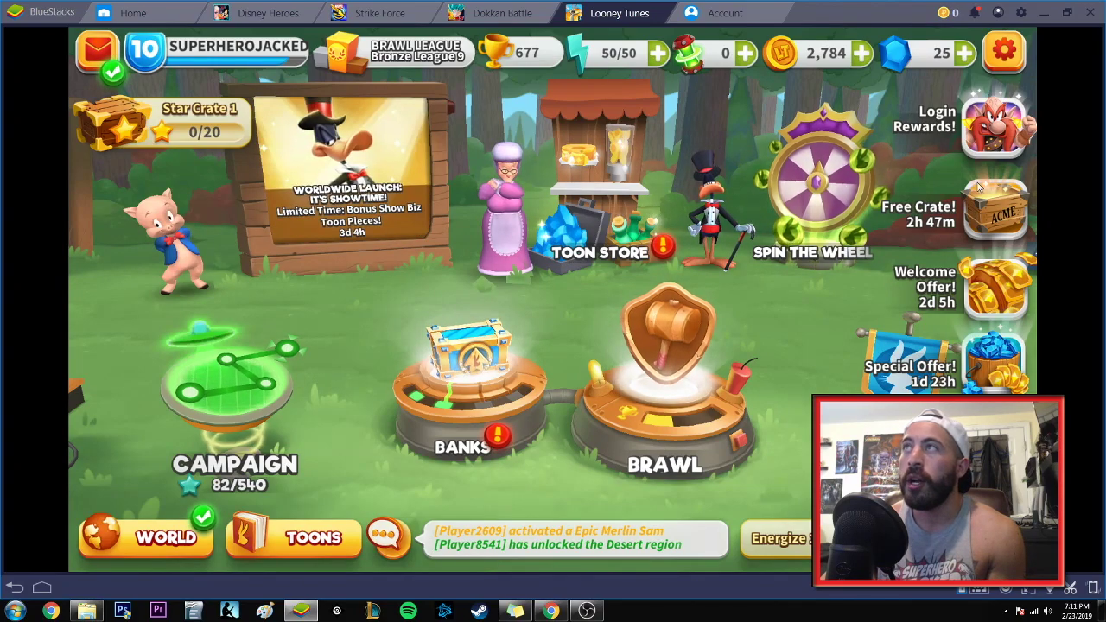
# - Review Looney Tunes' Game Settings and Google Play connection, then switch to Dokkan Battle
pyautogui.click(1003, 53)
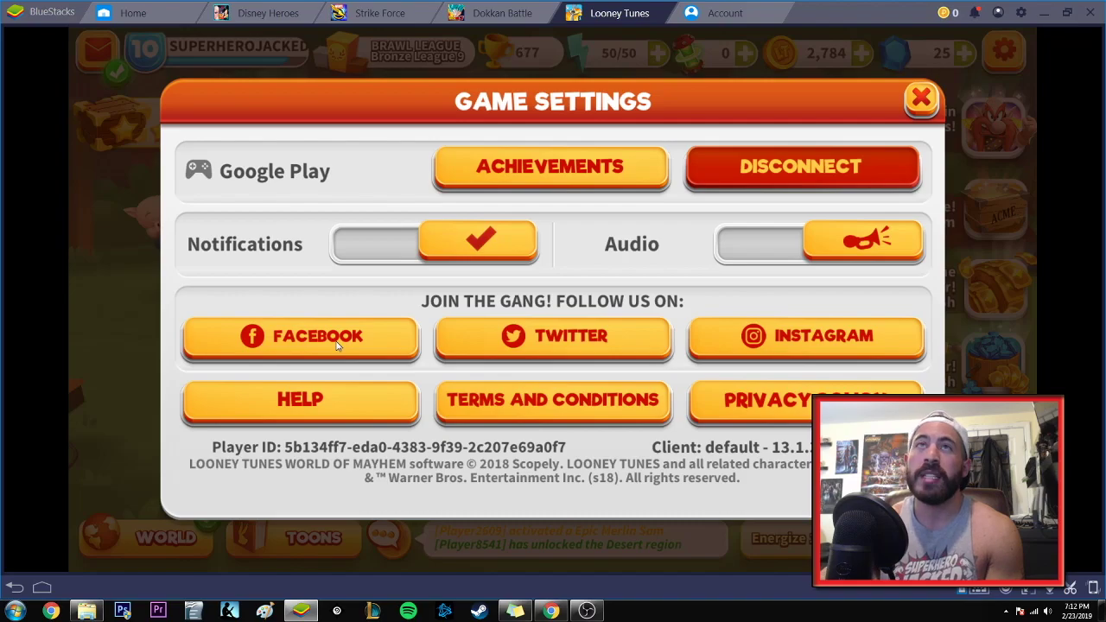
pyautogui.click(920, 100)
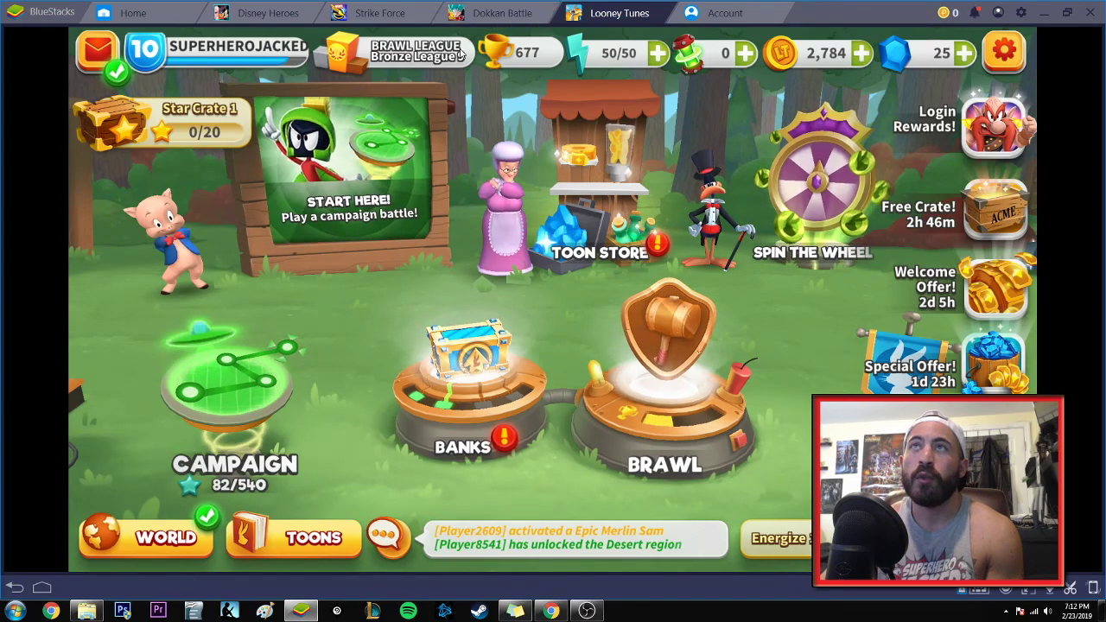
pyautogui.moveTo(602, 269); pyautogui.dragTo(813, 277)
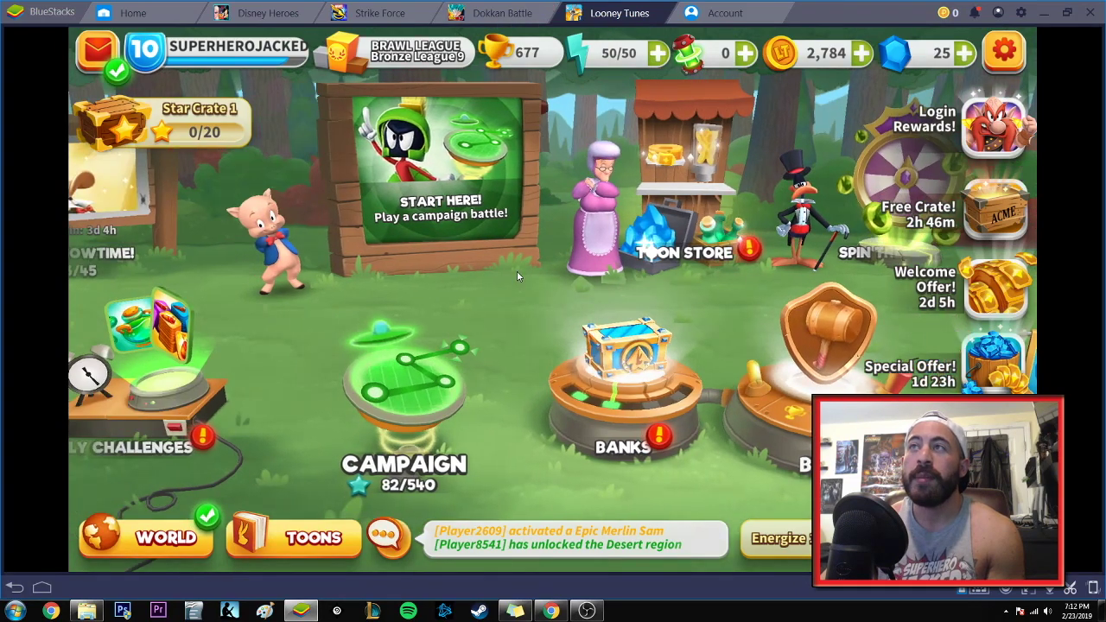
pyautogui.click(505, 13)
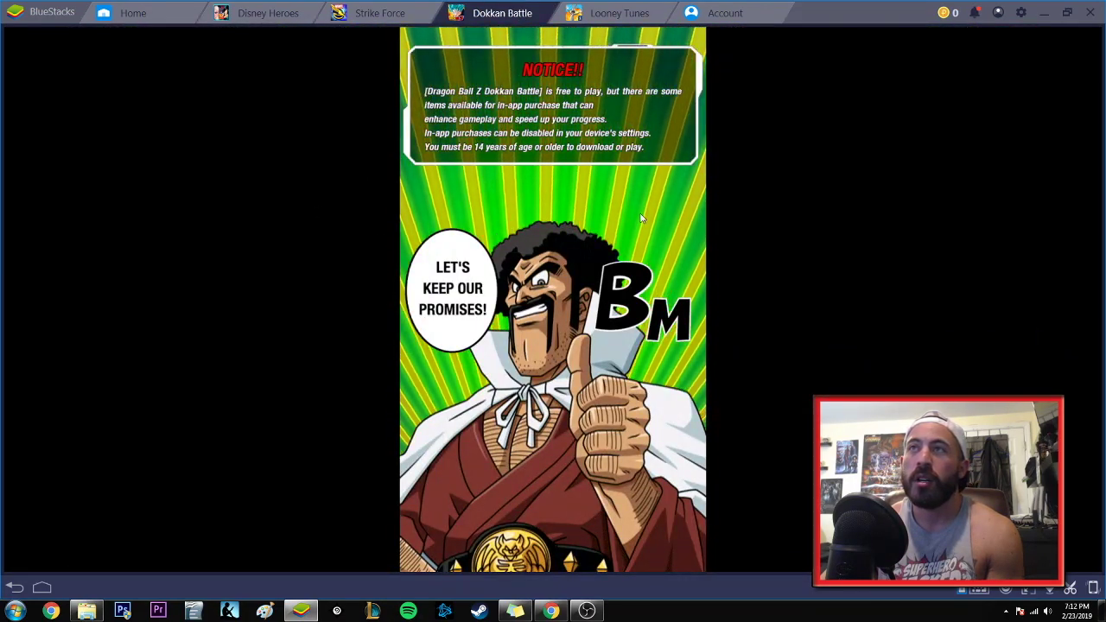
# - Try Dokkan Battle's Device Transfer via Facebook and acknowledge the already-linked Linking Error
pyautogui.click(588, 216)
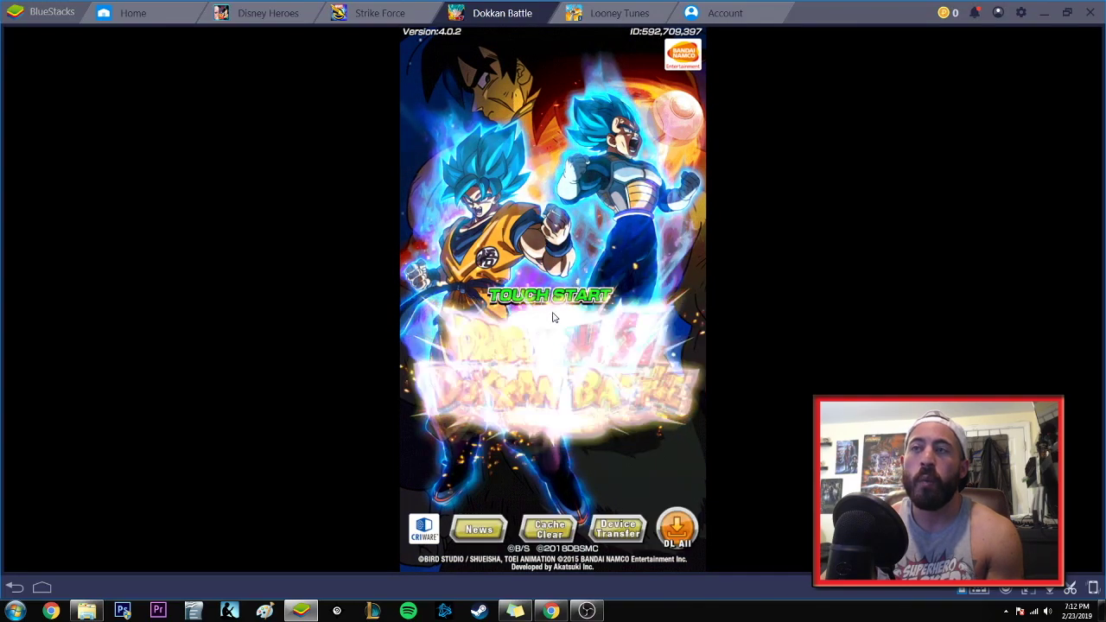
pyautogui.click(619, 529)
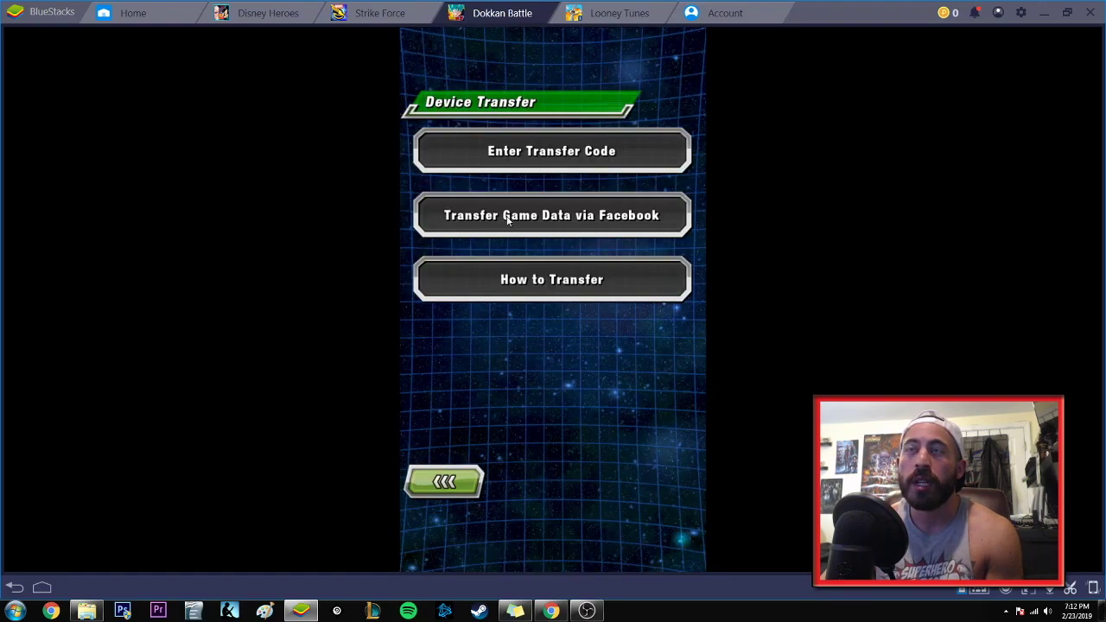
pyautogui.click(618, 223)
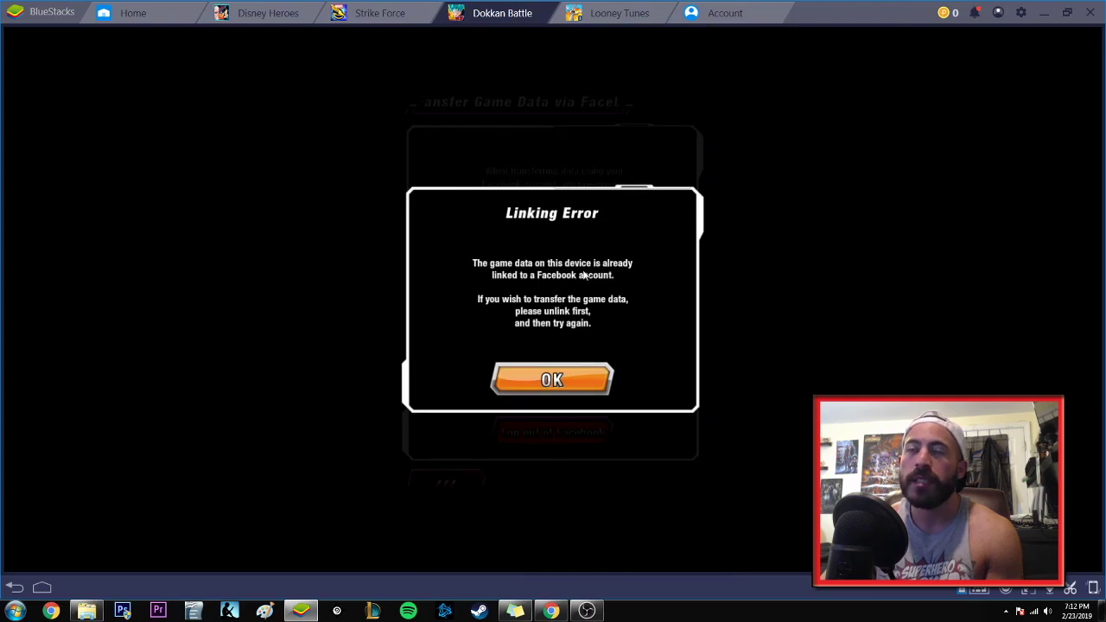
pyautogui.click(563, 385)
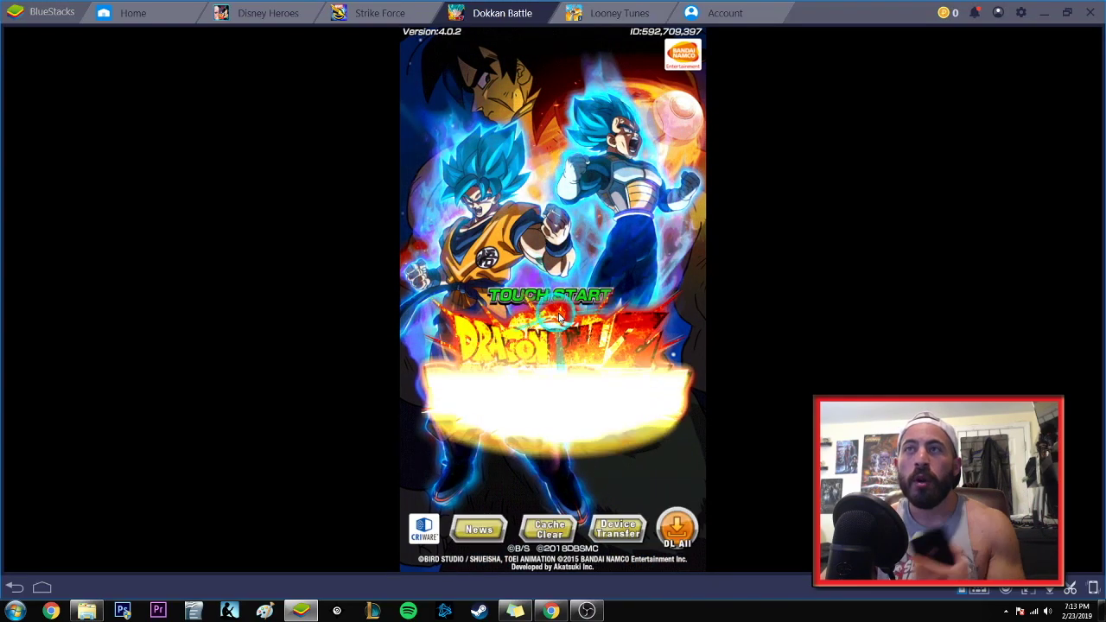
# - Touch Start on Dokkan Battle's title screen and cancel the 223MB data download
pyautogui.click(560, 317)
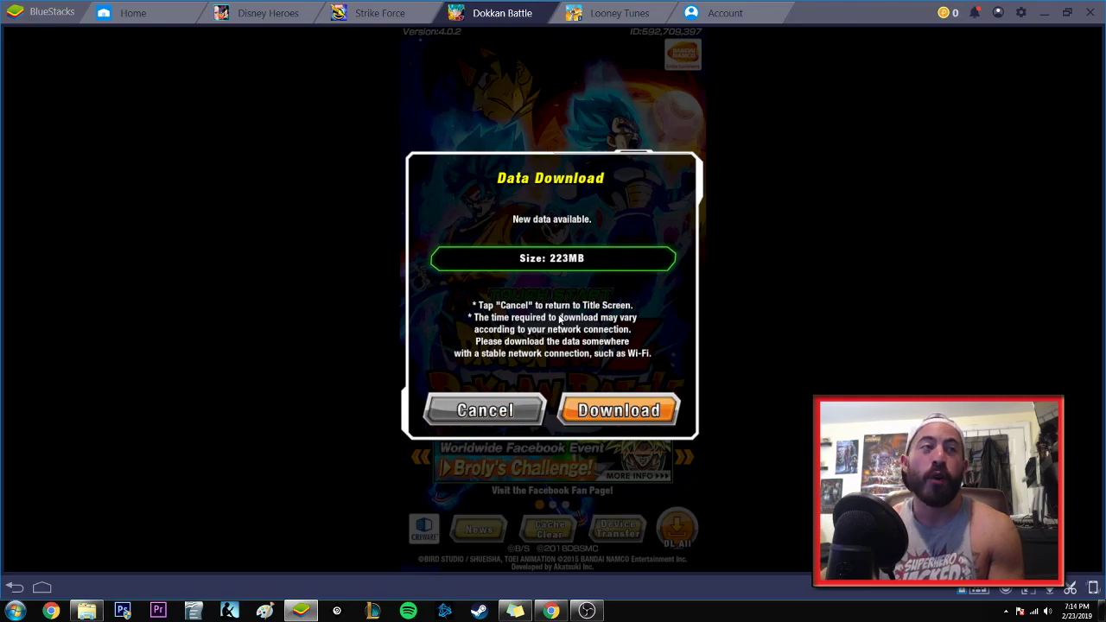
pyautogui.click(509, 416)
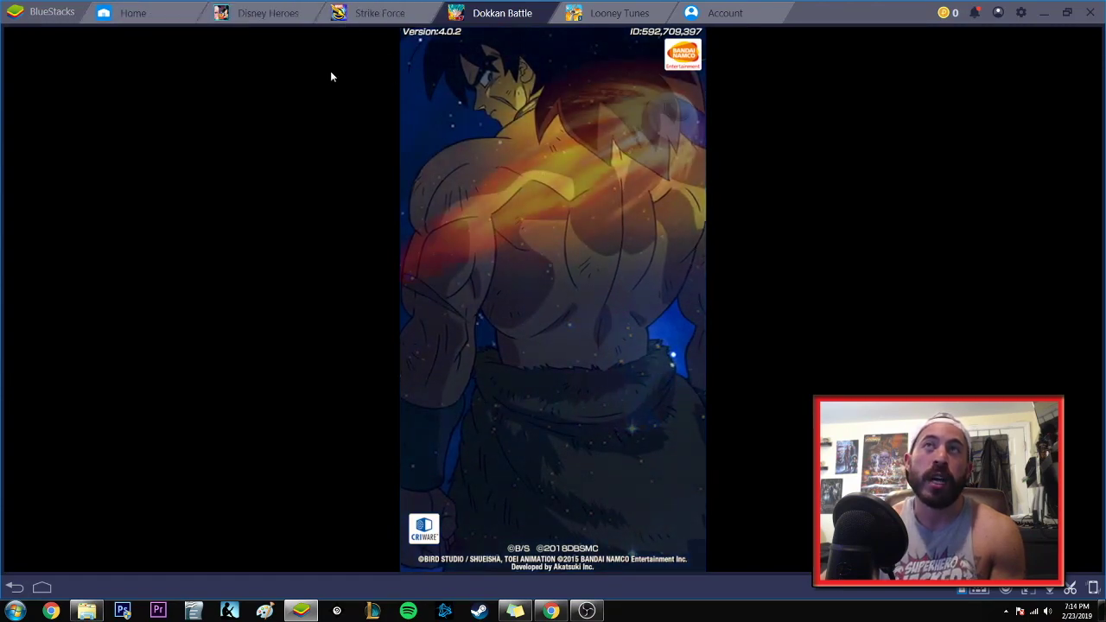
# - Go to the BlueStacks Home tab listing the six installed apps
pyautogui.click(148, 19)
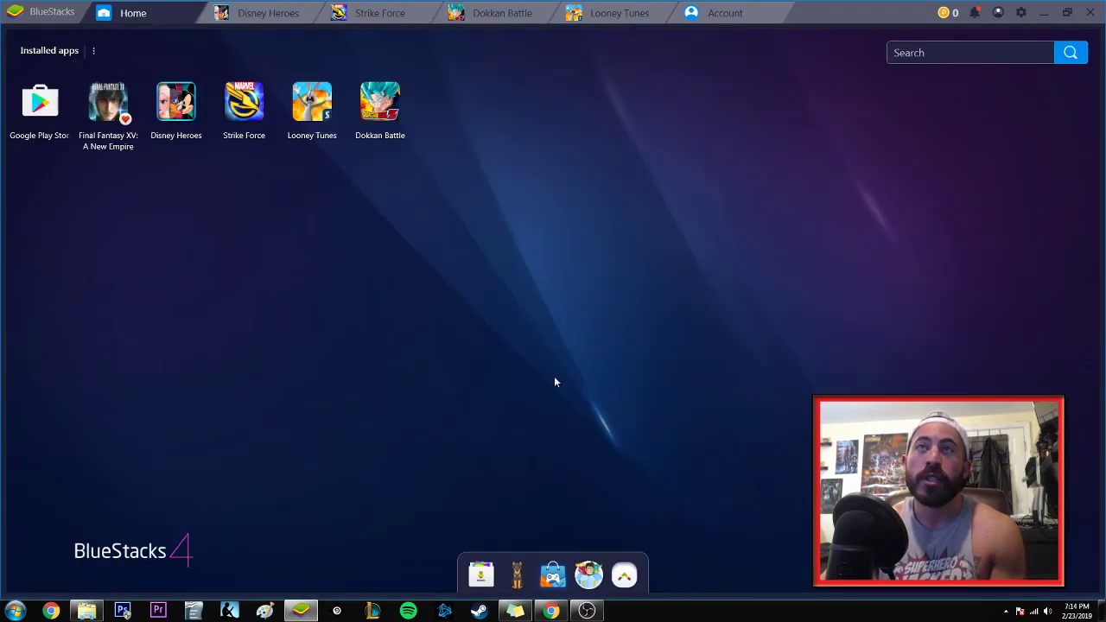